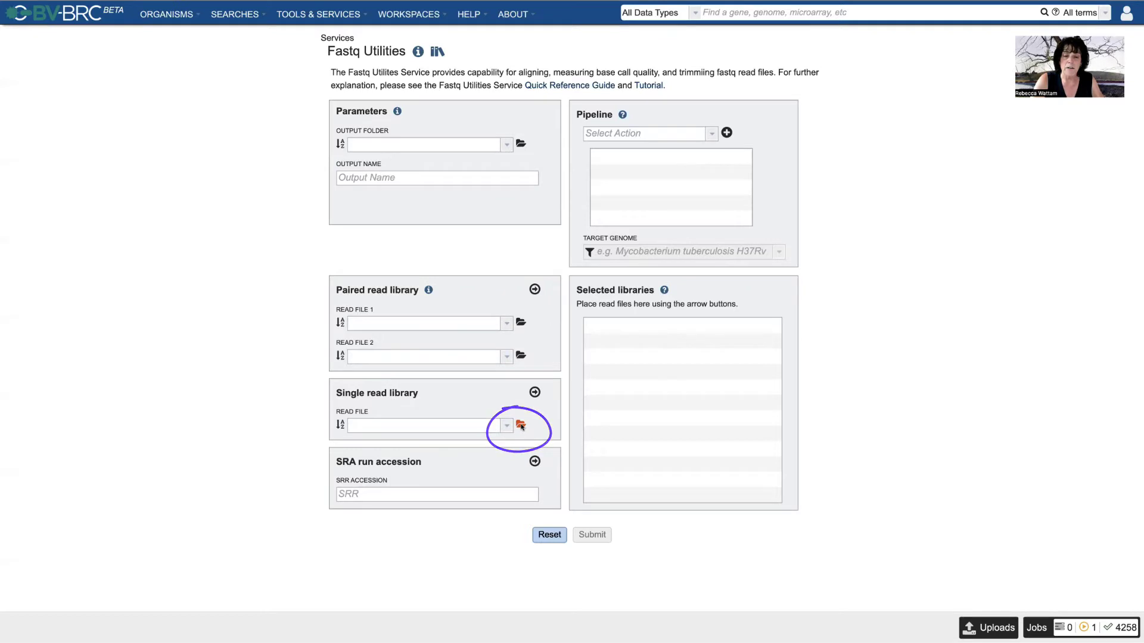
# Browse the workspace for the single read file, sort by newest creation date, and open the BV-BRC_Service_test_case folder
pyautogui.click(520, 425)
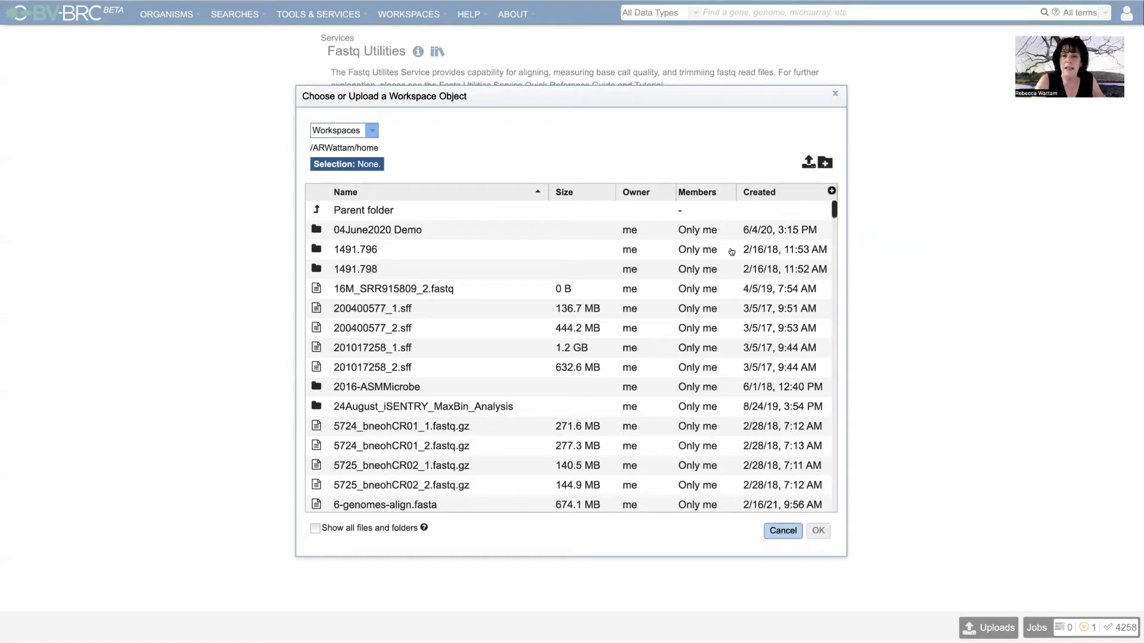
pyautogui.click(760, 193)
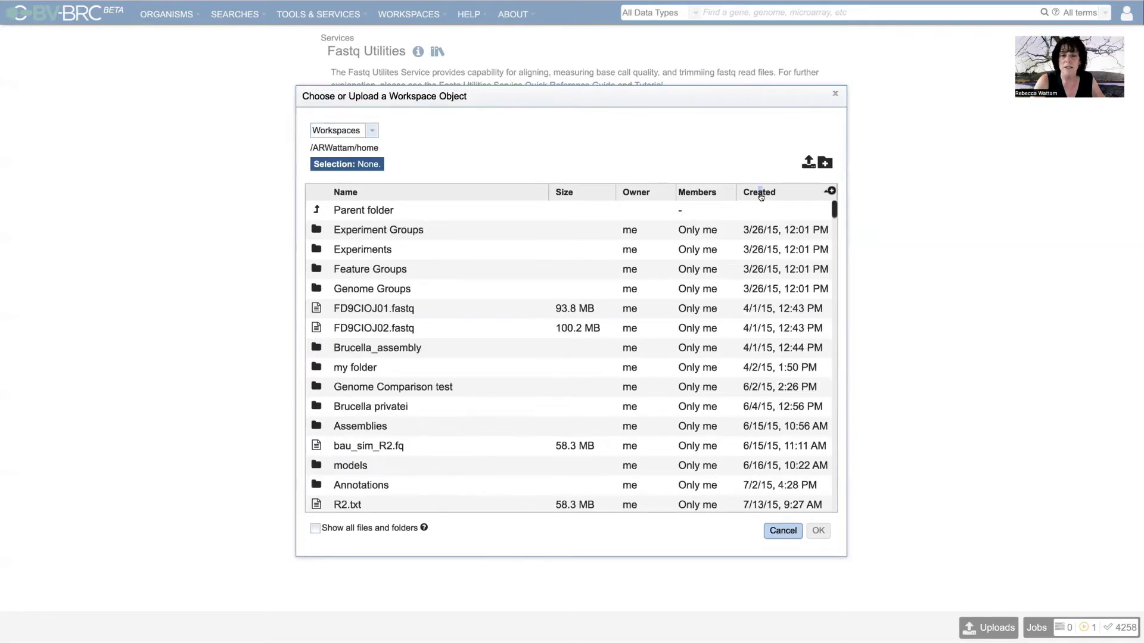
pyautogui.click(760, 196)
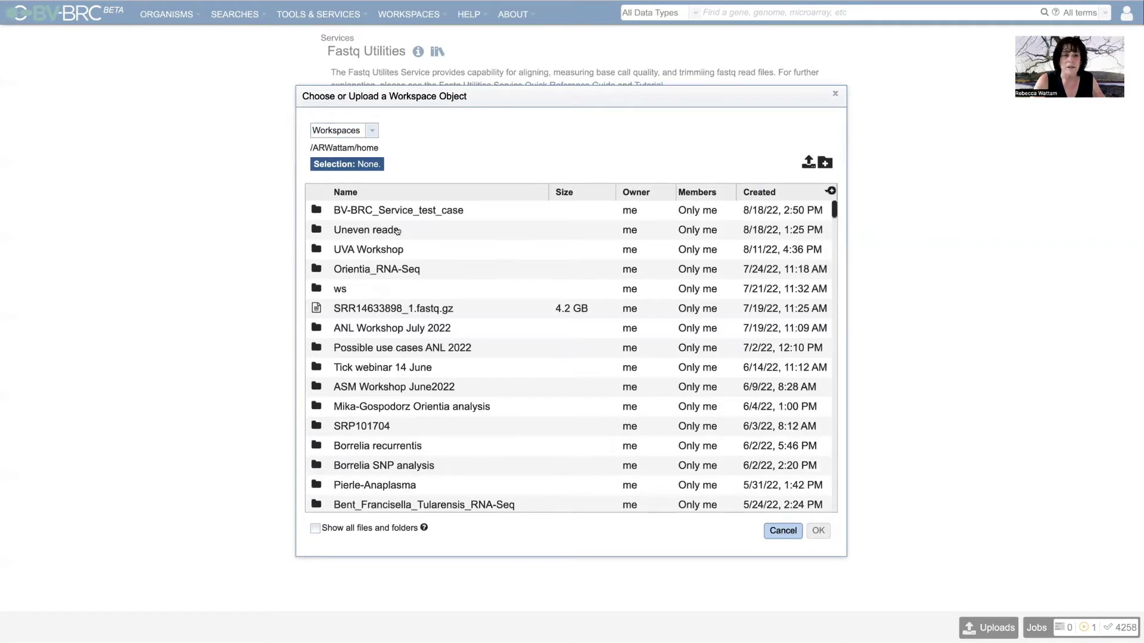
pyautogui.doubleClick(319, 210)
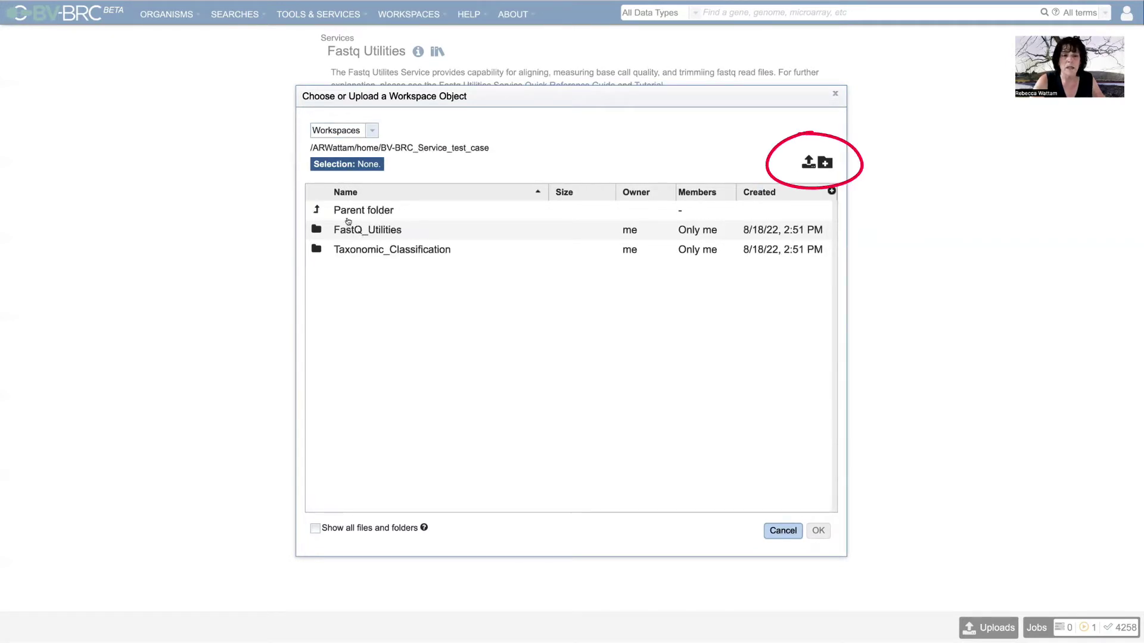
# Open the file upload for the BV-BRC_Service_test_case folder and review the accepted file formats for reads
pyautogui.click(809, 164)
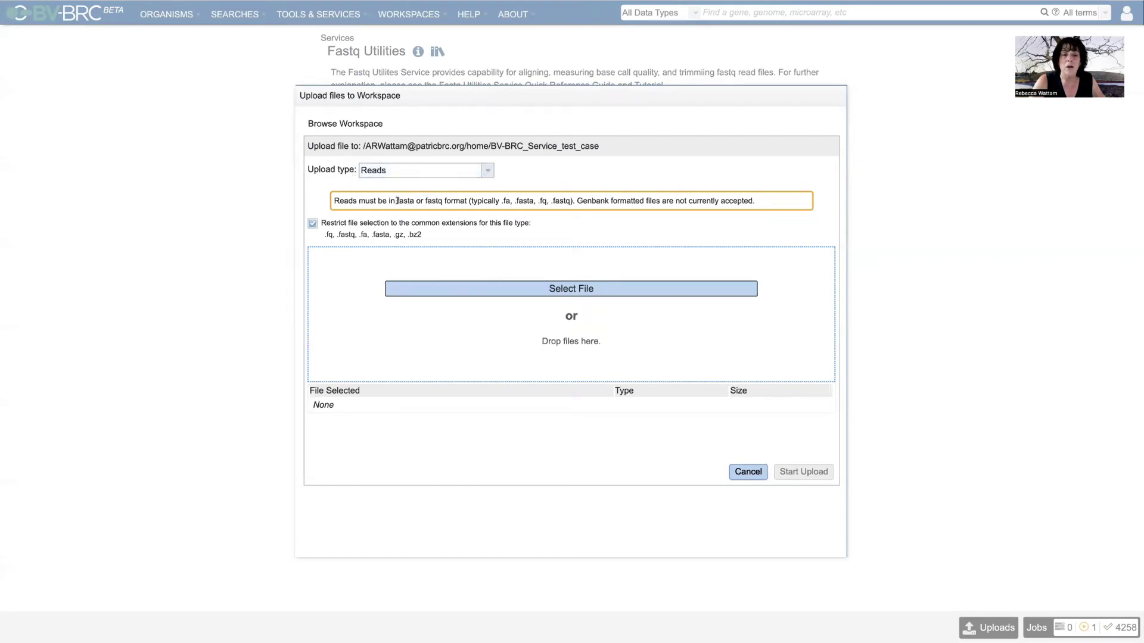
pyautogui.moveTo(397, 201); pyautogui.dragTo(442, 202)
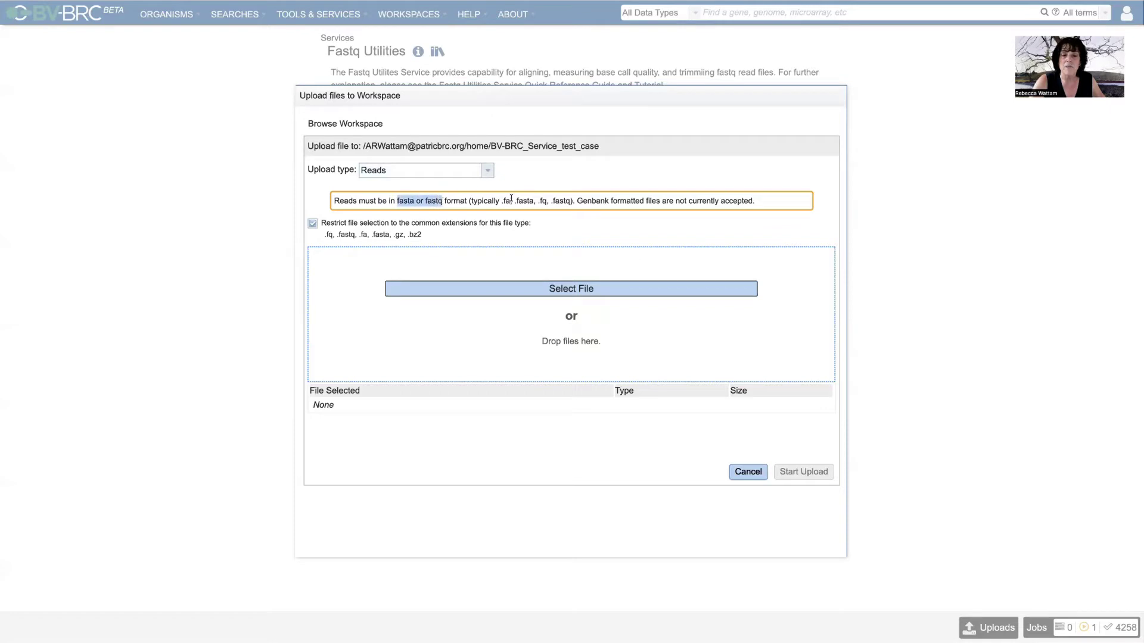
pyautogui.moveTo(471, 201); pyautogui.dragTo(570, 202)
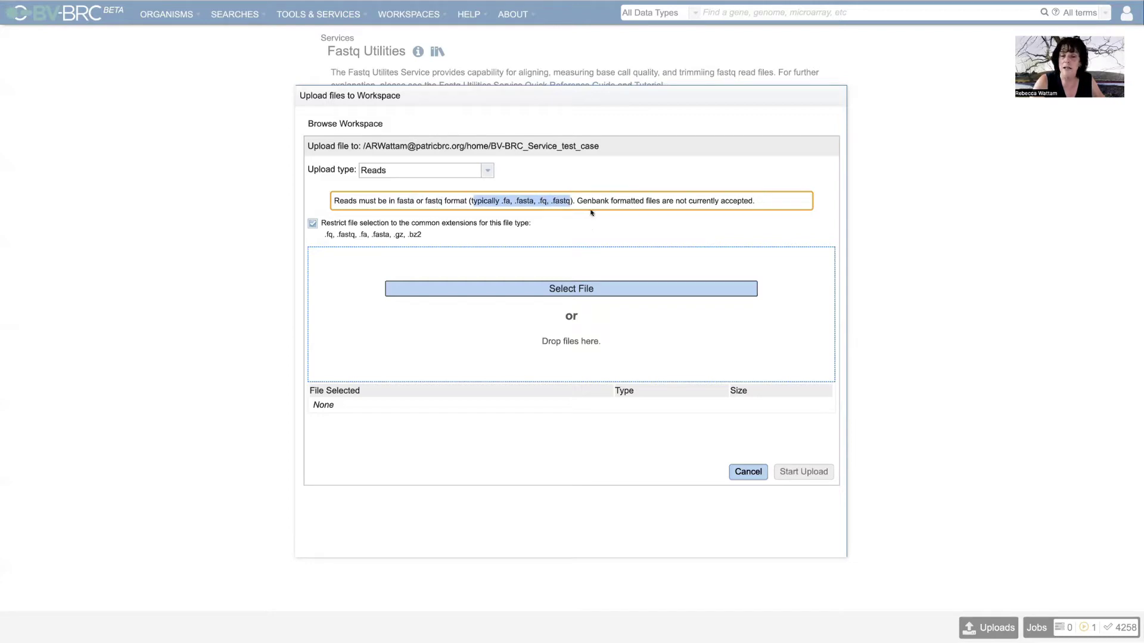
pyautogui.moveTo(577, 201); pyautogui.dragTo(749, 200)
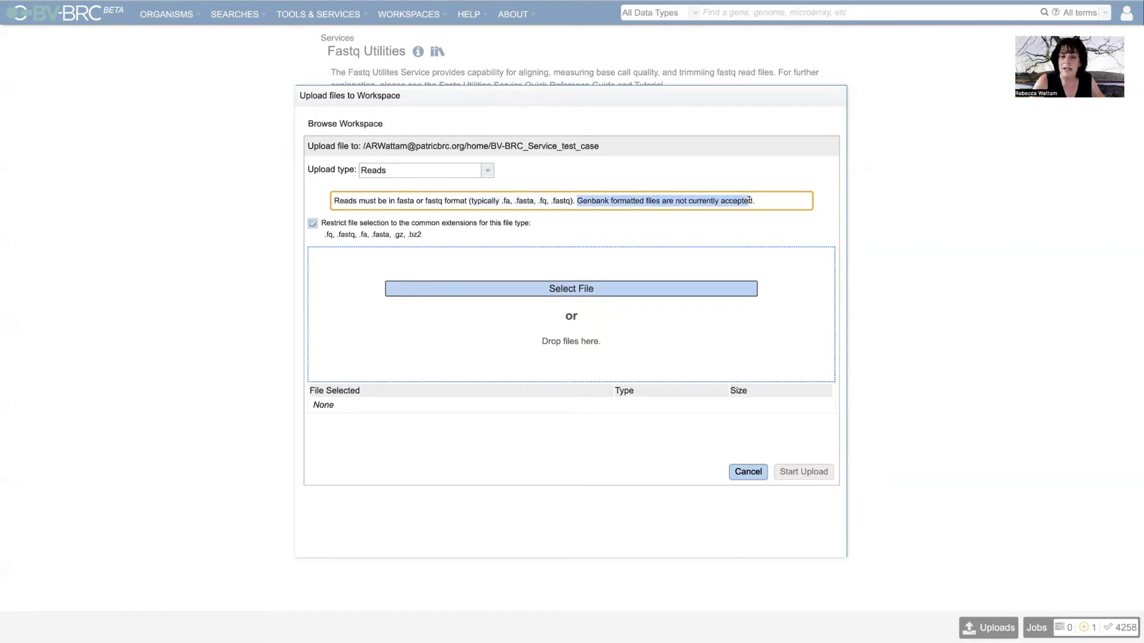
# Upload SRR12717033_test.fastq from Downloads with the Reads type and display its upload progress
pyautogui.click(581, 289)
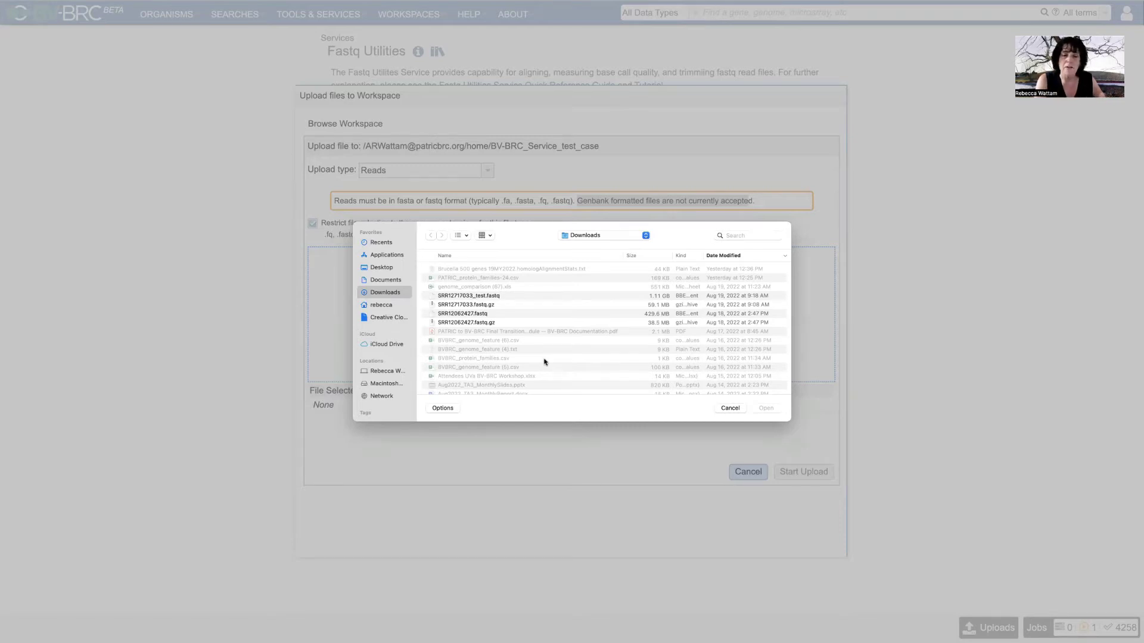
pyautogui.click(513, 297)
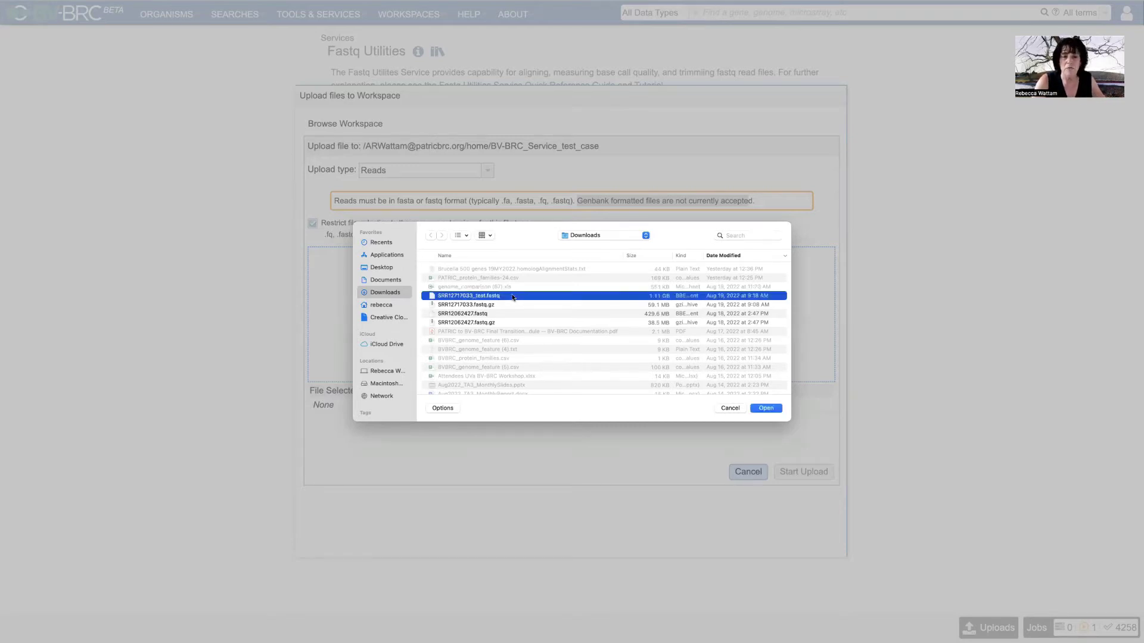
pyautogui.click(766, 409)
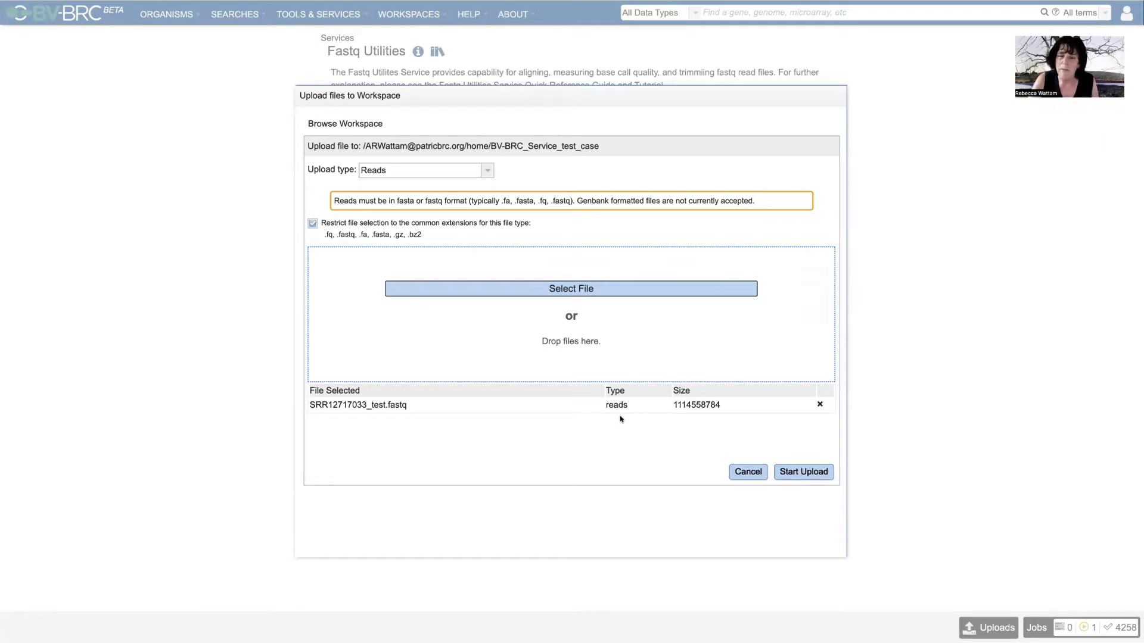
pyautogui.click(803, 473)
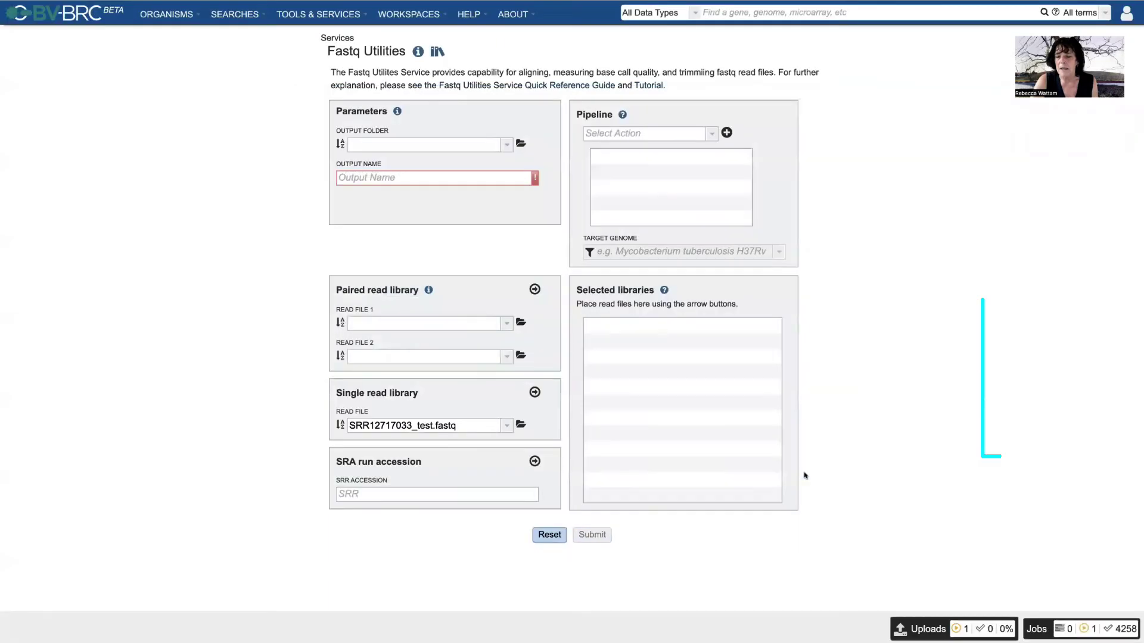
pyautogui.click(930, 631)
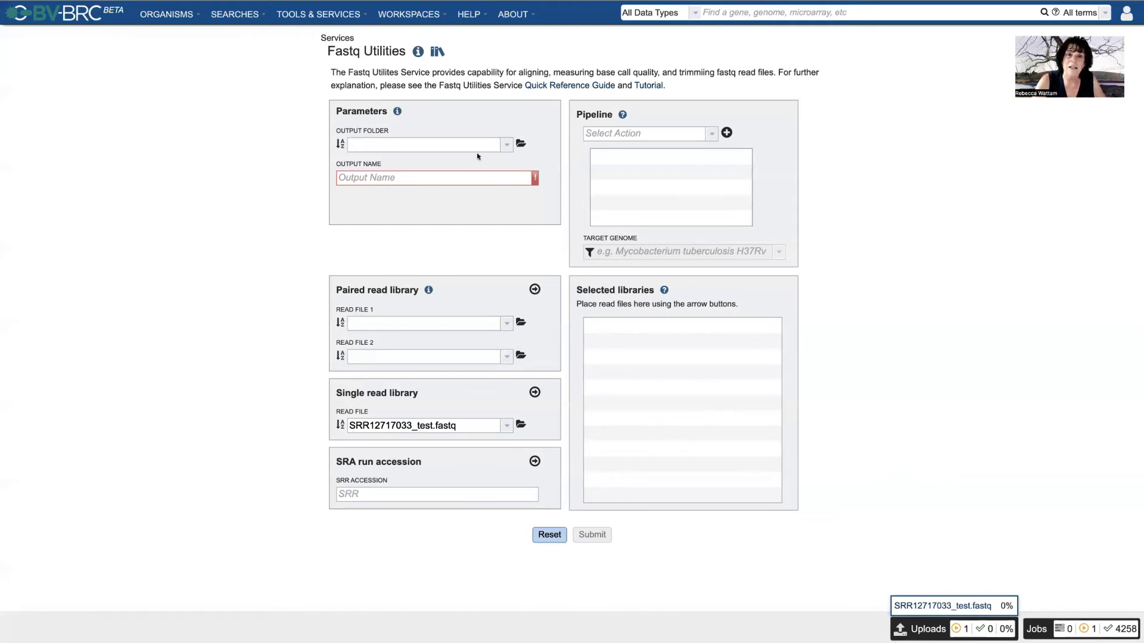
# Go to the home workspace, sort it by newest creation date, and open the BV-BRC_Service_test_case folder
pyautogui.click(411, 17)
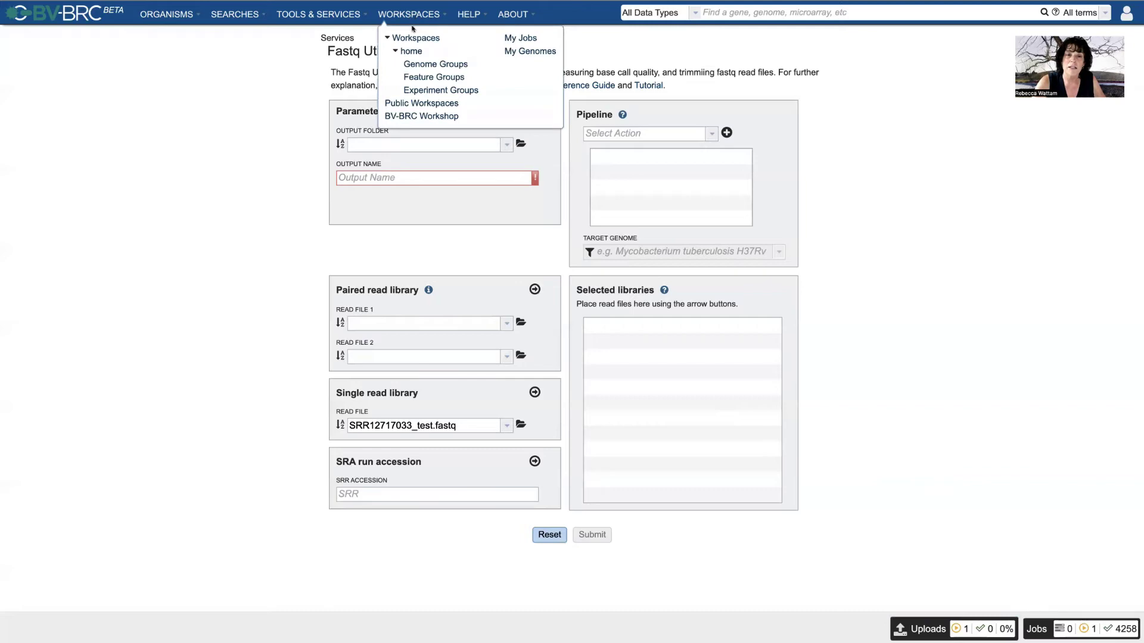
pyautogui.click(411, 52)
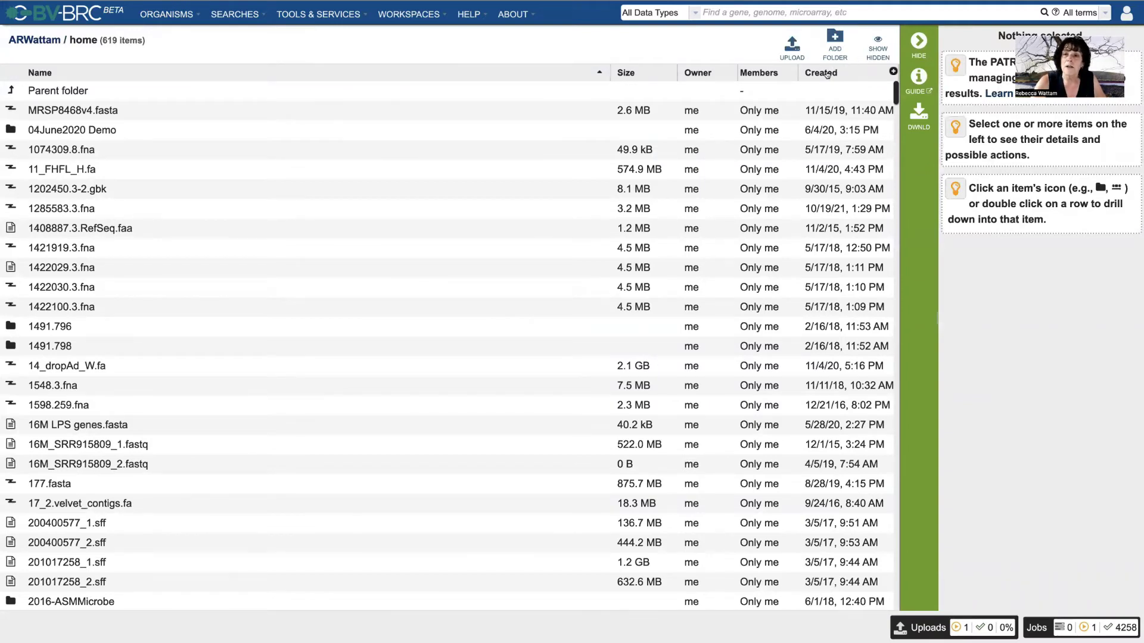
pyautogui.click(827, 74)
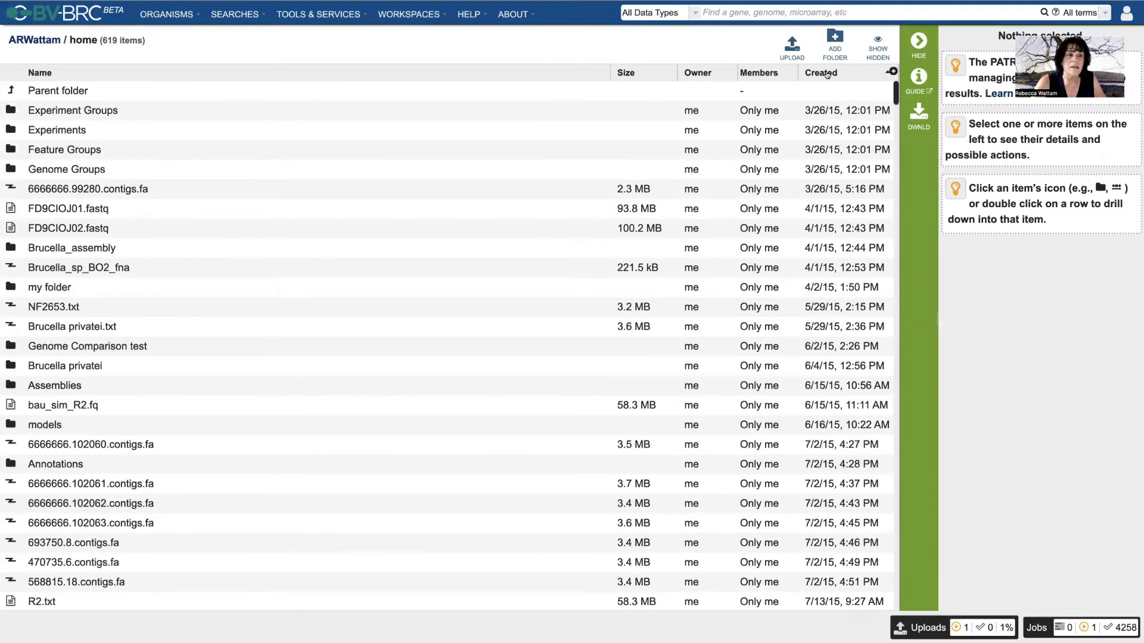
pyautogui.click(826, 74)
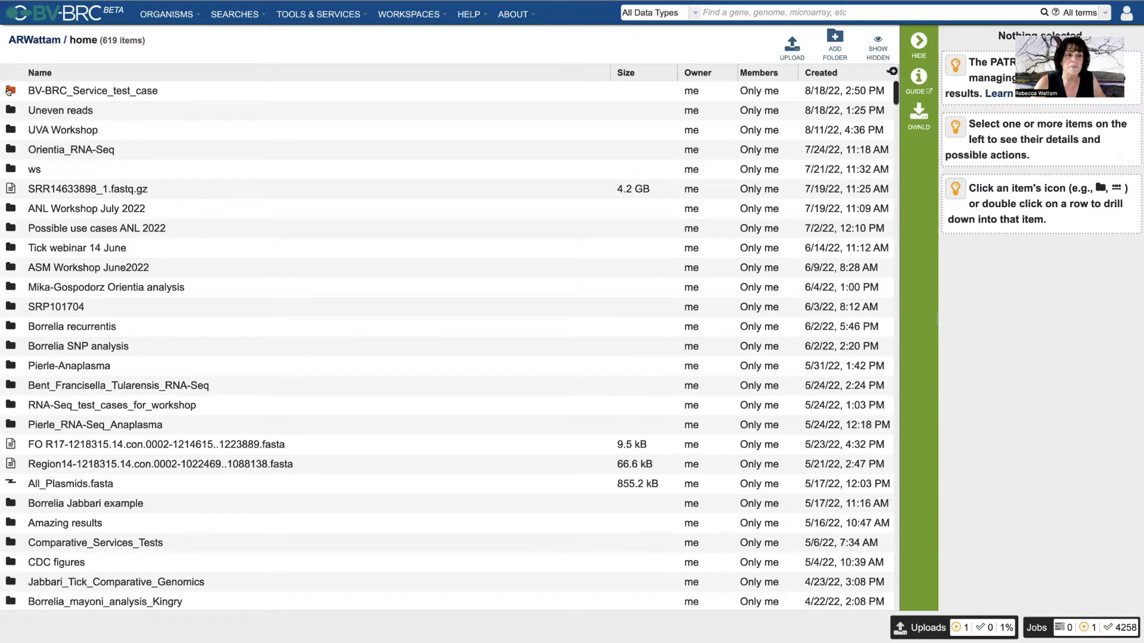
pyautogui.click(9, 90)
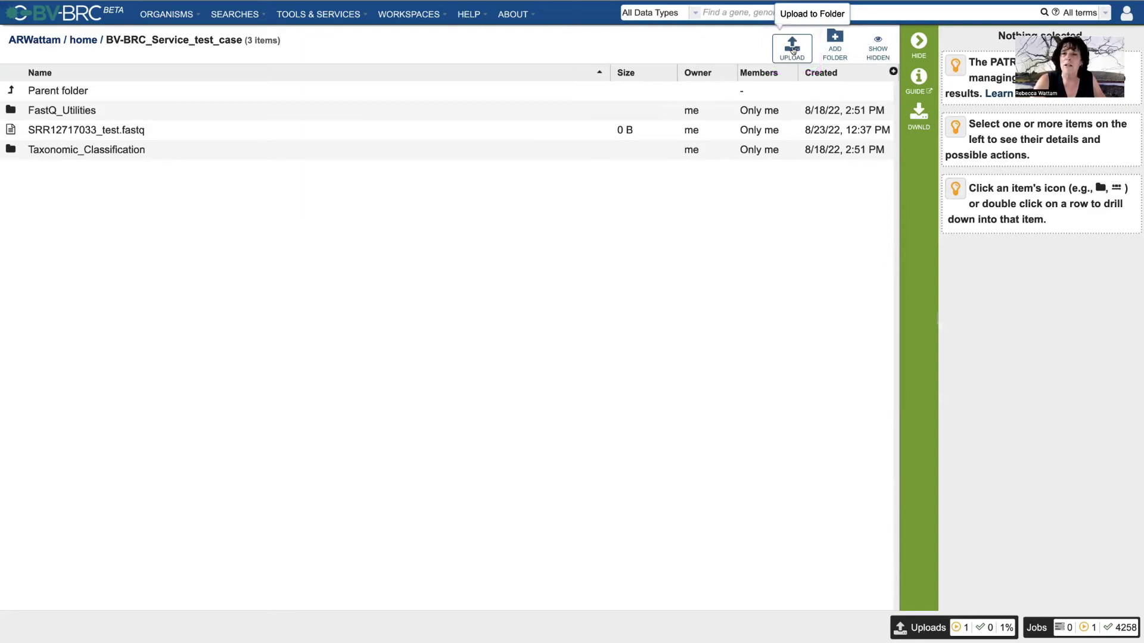
# Start an upload to this folder and choose SRR12062427.fastq from Downloads with the type left unspecified
pyautogui.click(792, 50)
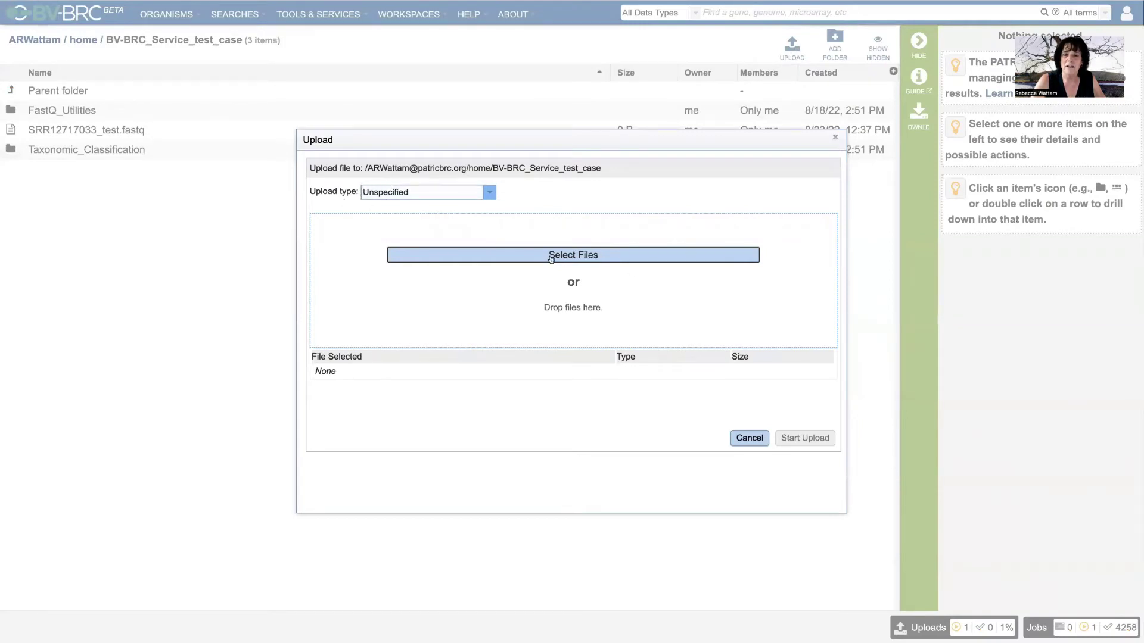
pyautogui.click(565, 256)
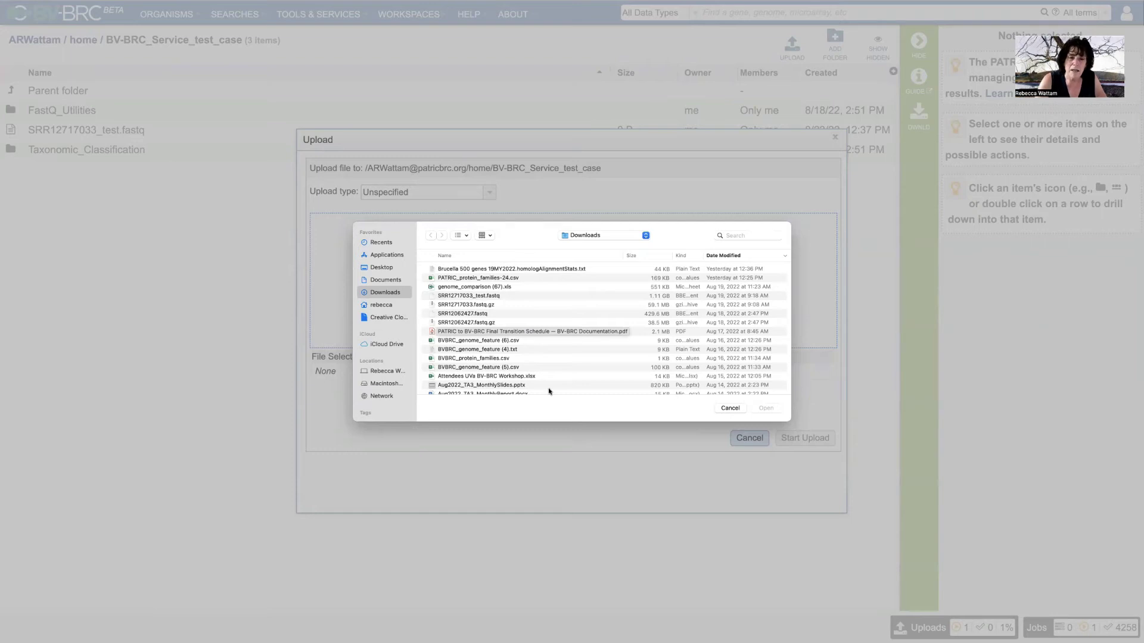
pyautogui.click(488, 314)
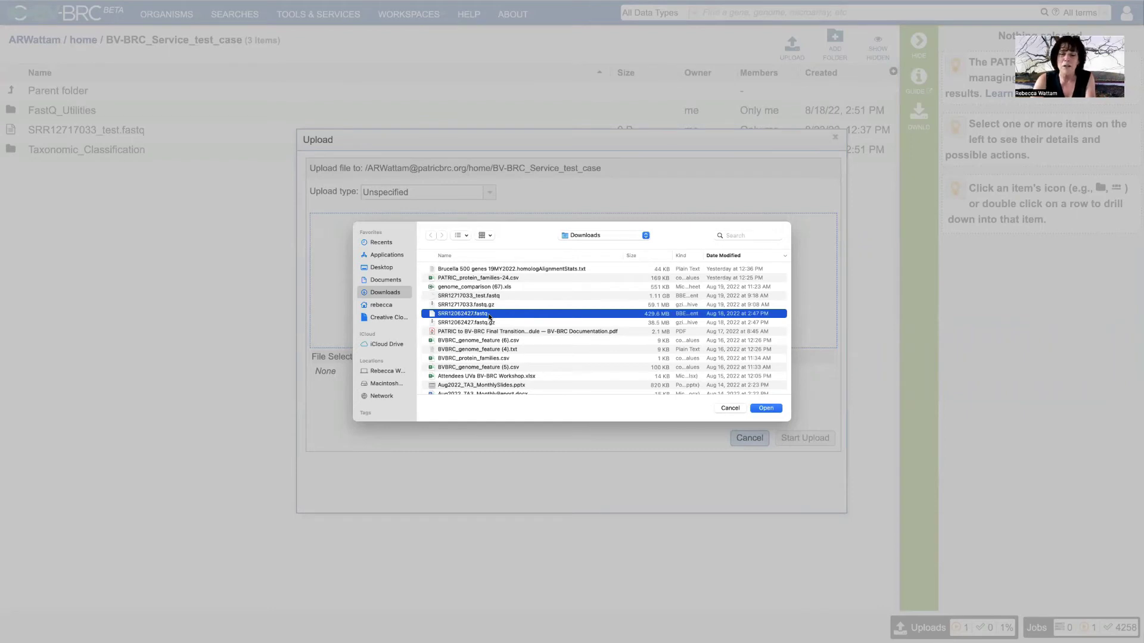
pyautogui.click(768, 408)
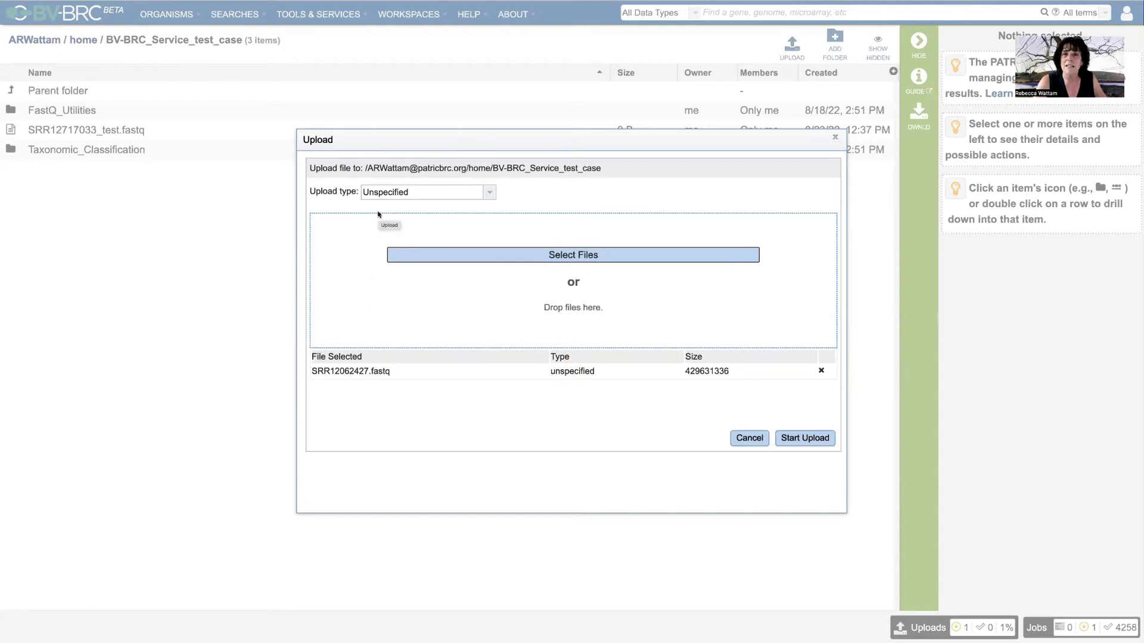
# Set the upload type to Reads and review the format requirements for reads
pyautogui.click(489, 194)
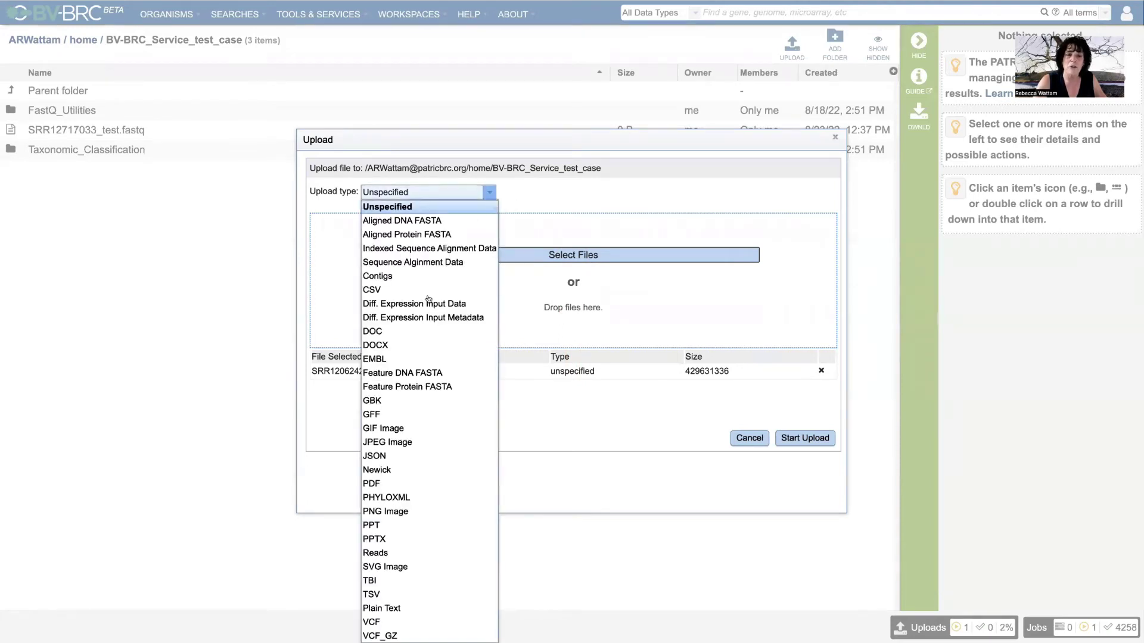
pyautogui.scroll(-1, 411, 387)
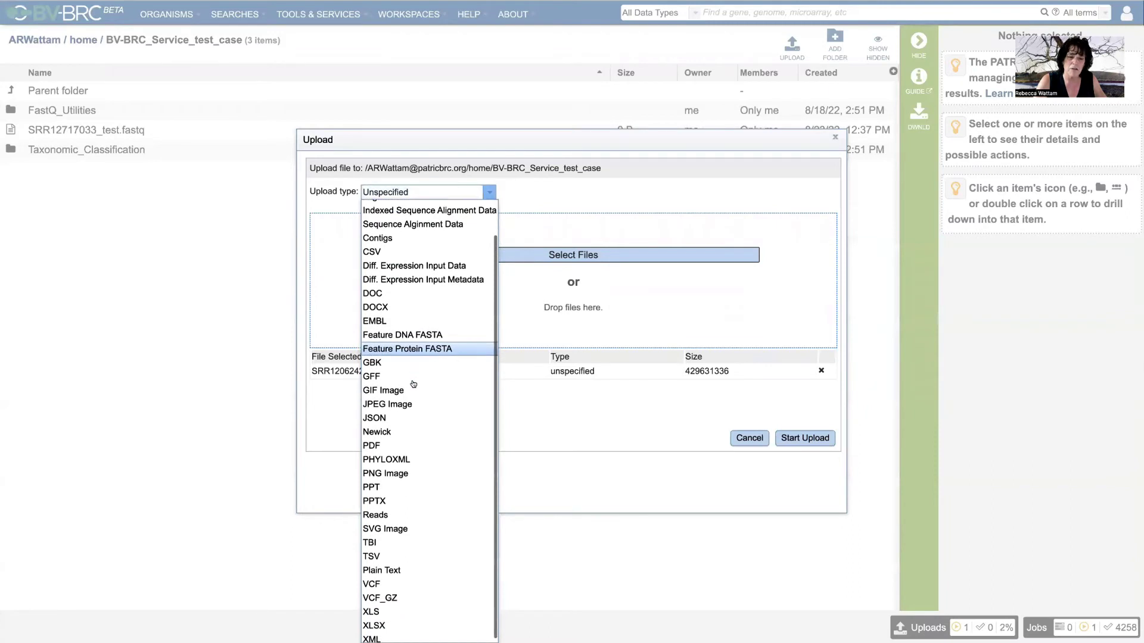
pyautogui.click(386, 511)
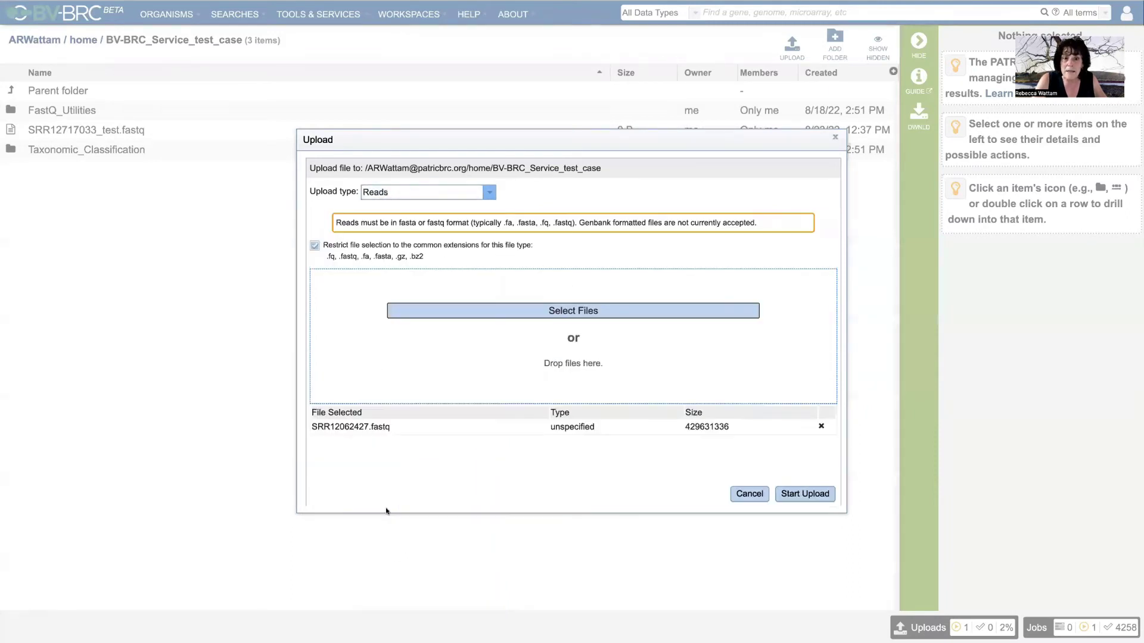
pyautogui.moveTo(335, 223); pyautogui.dragTo(738, 218)
pyautogui.click(738, 218)
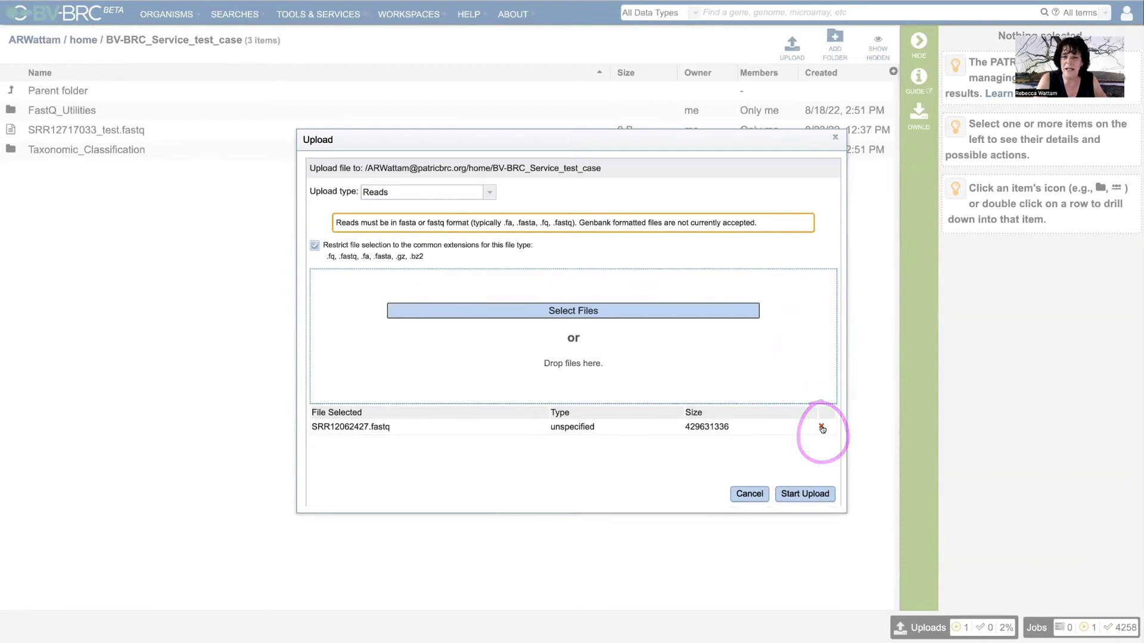
# Remove the unspecified-type SRR12062427.fastq from the upload list, then add it again from Downloads as Reads and upload it
pyautogui.click(821, 429)
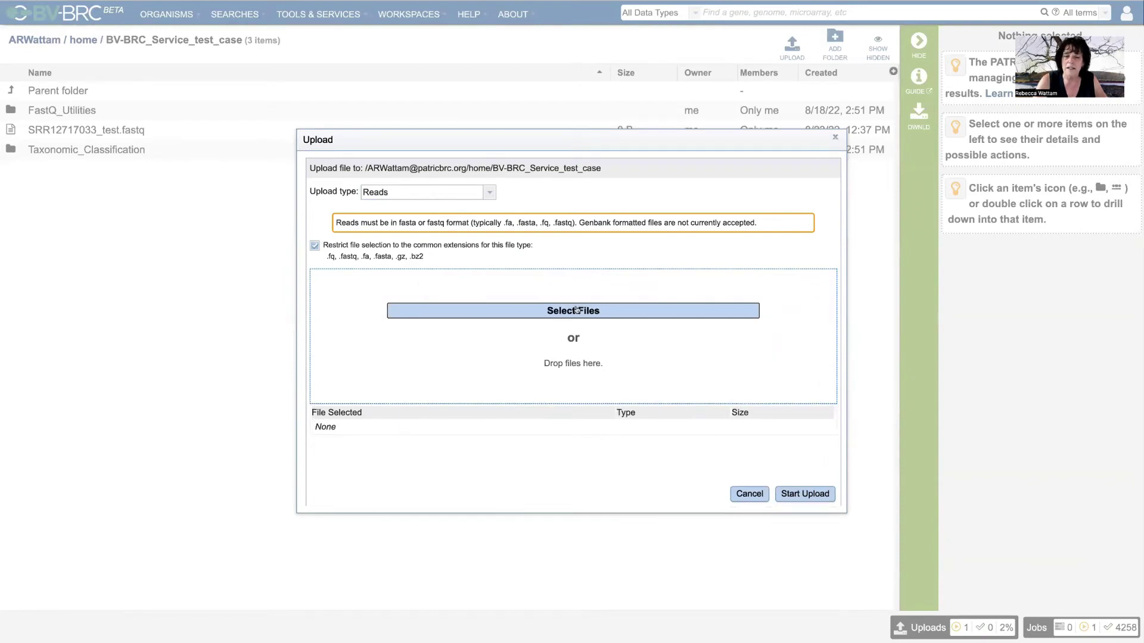
pyautogui.click(576, 310)
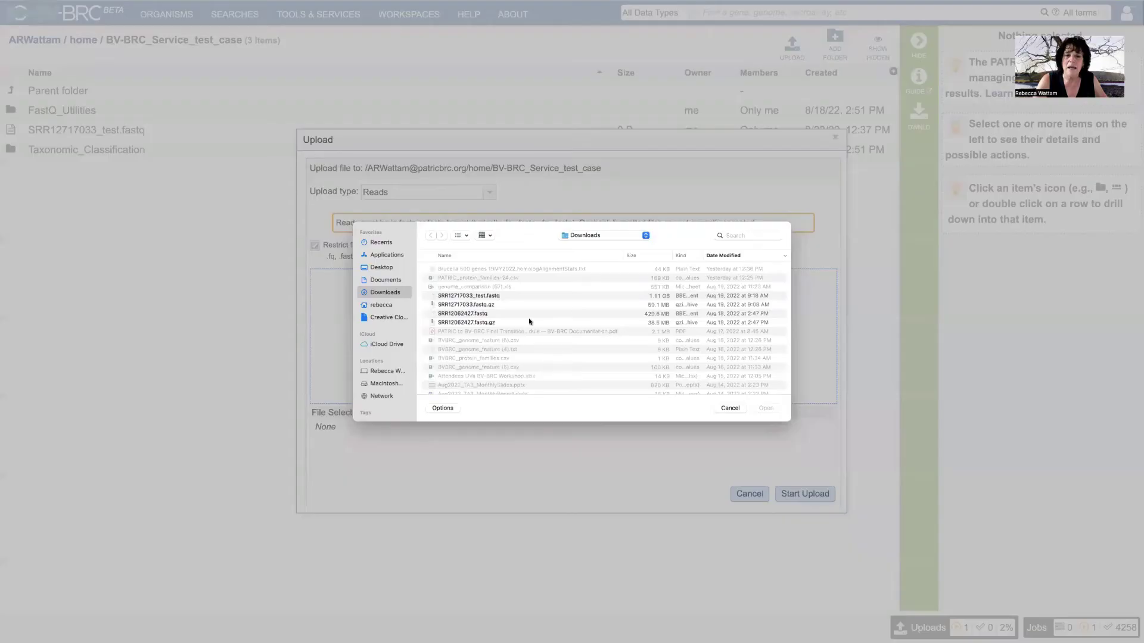
pyautogui.click(500, 316)
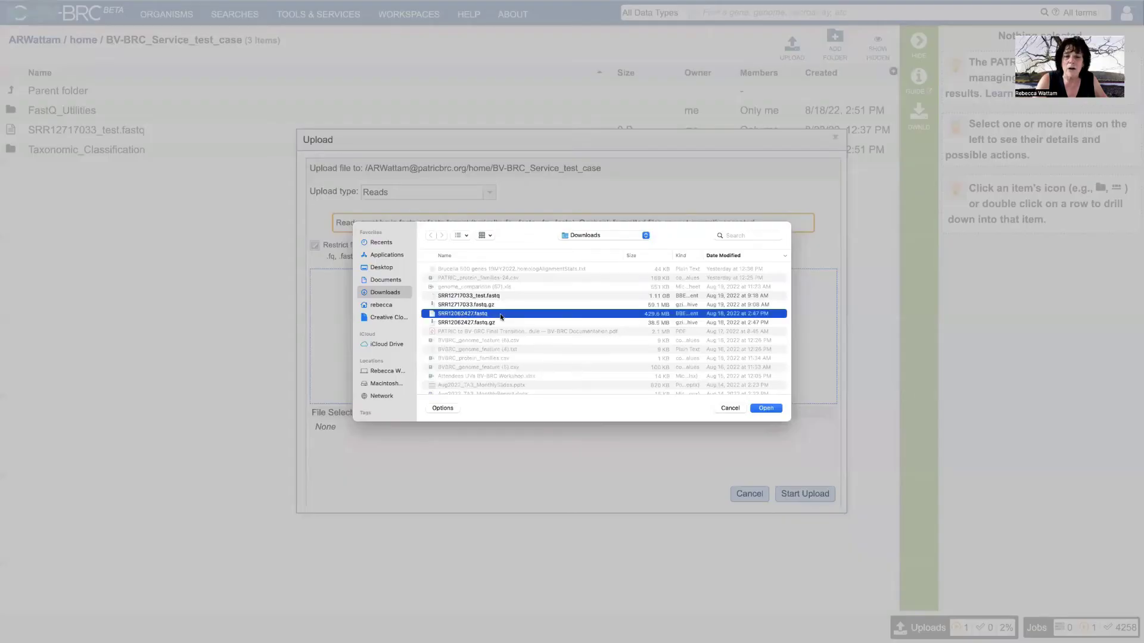
pyautogui.click(767, 409)
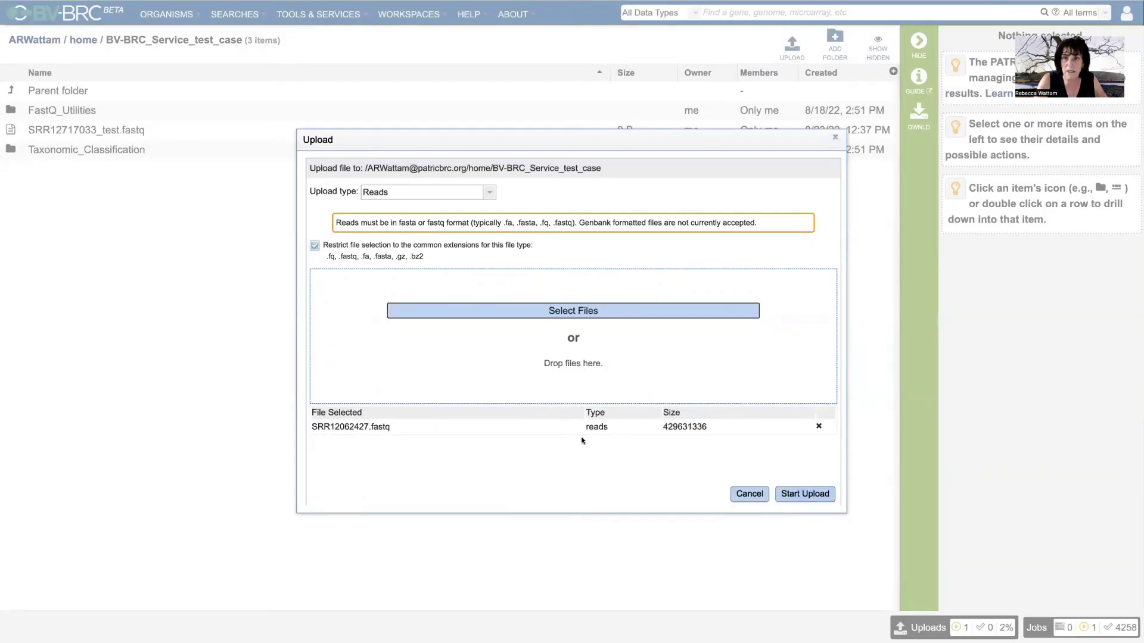
pyautogui.click(806, 495)
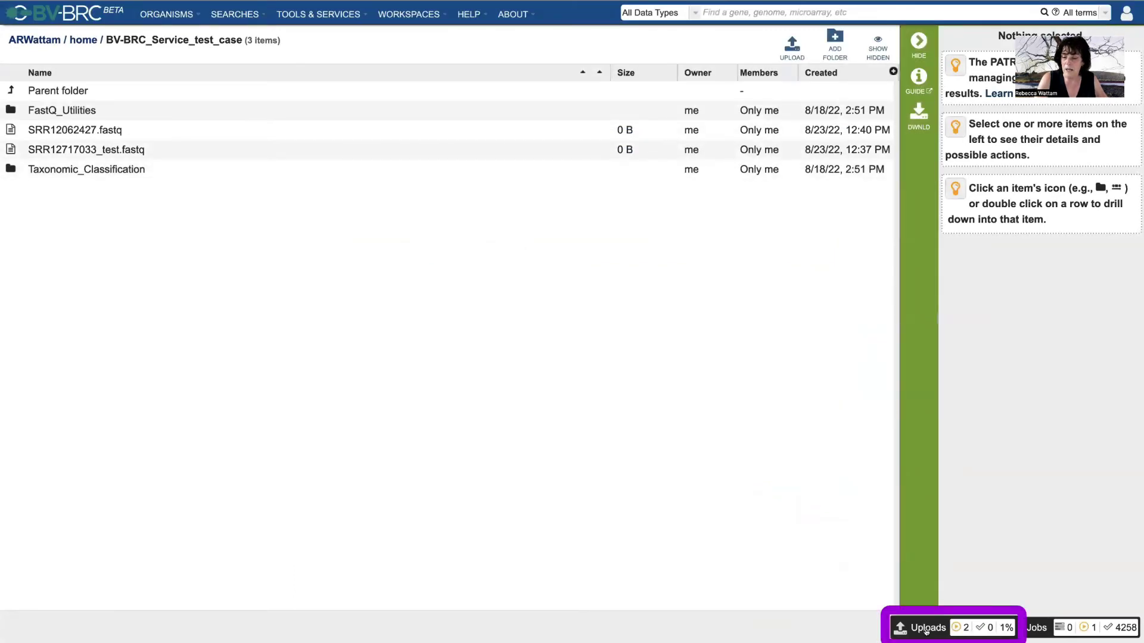
pyautogui.moveTo(926, 630)
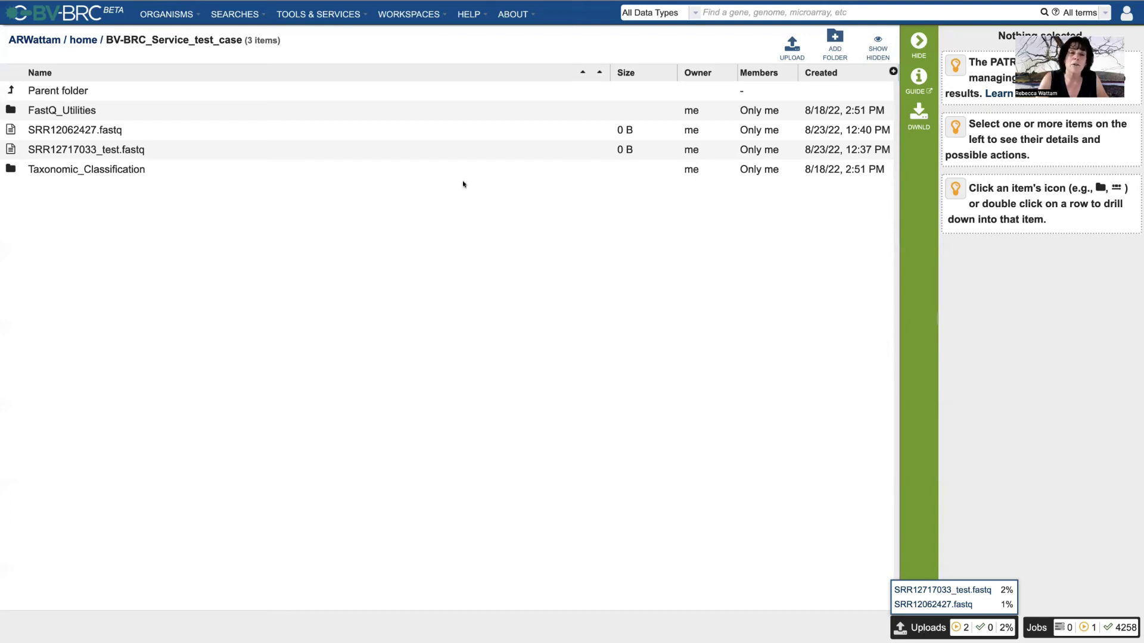
# Go to the home workspace, change the object type of 14_dropAd_W.fa to reads, save it, and reselect the file to check its type
pyautogui.click(83, 40)
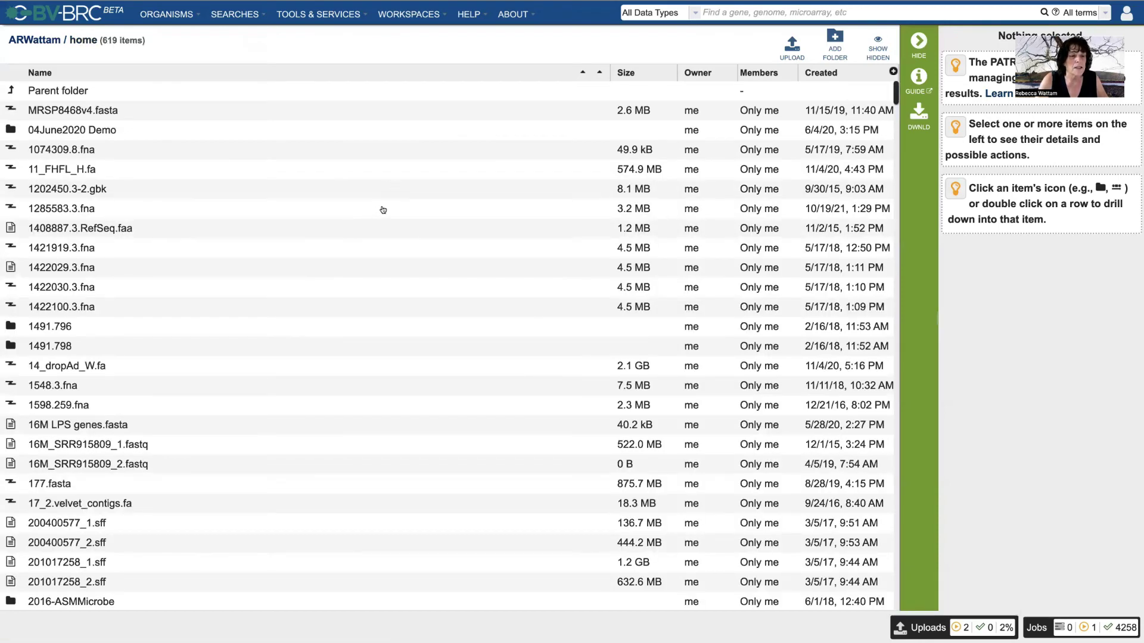
pyautogui.click(167, 373)
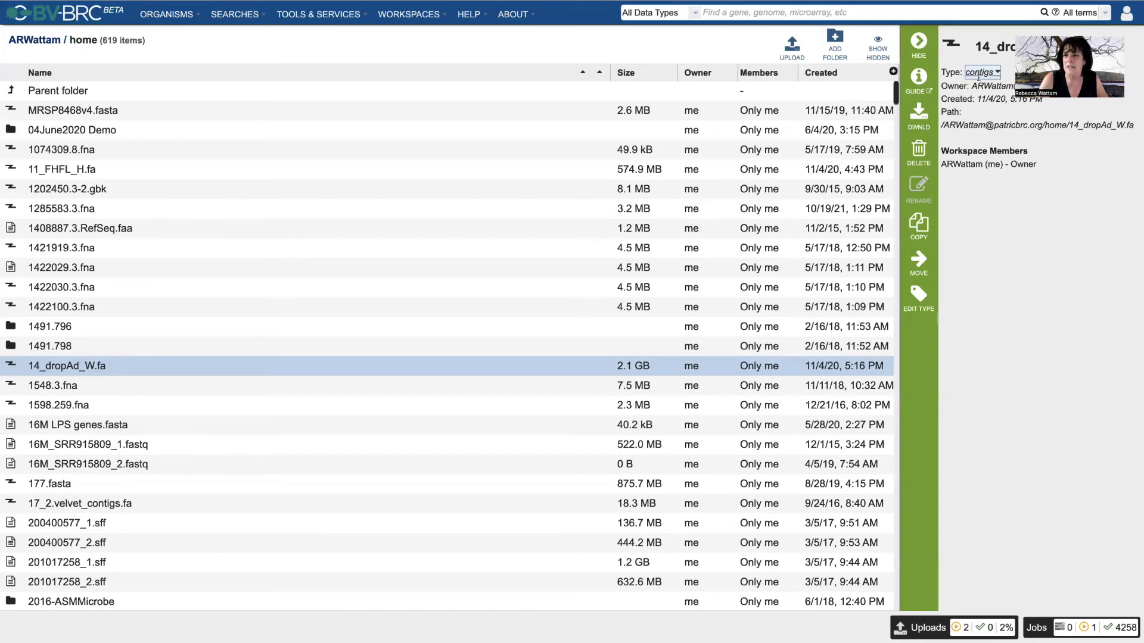
pyautogui.click(915, 296)
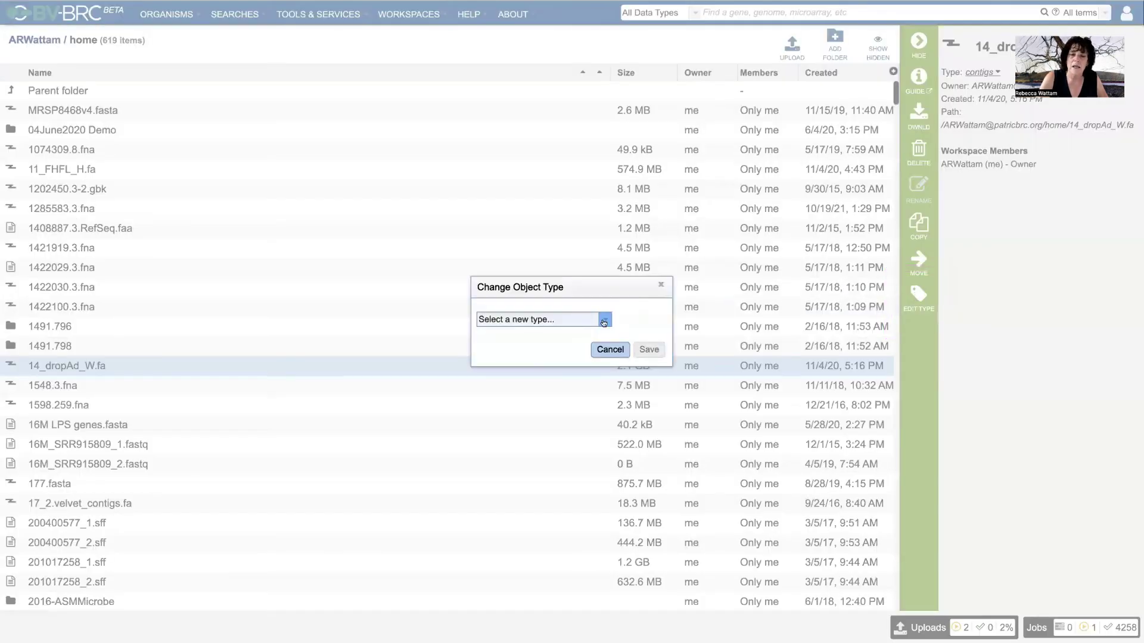
pyautogui.click(545, 319)
pyautogui.scroll(-5, 567, 419)
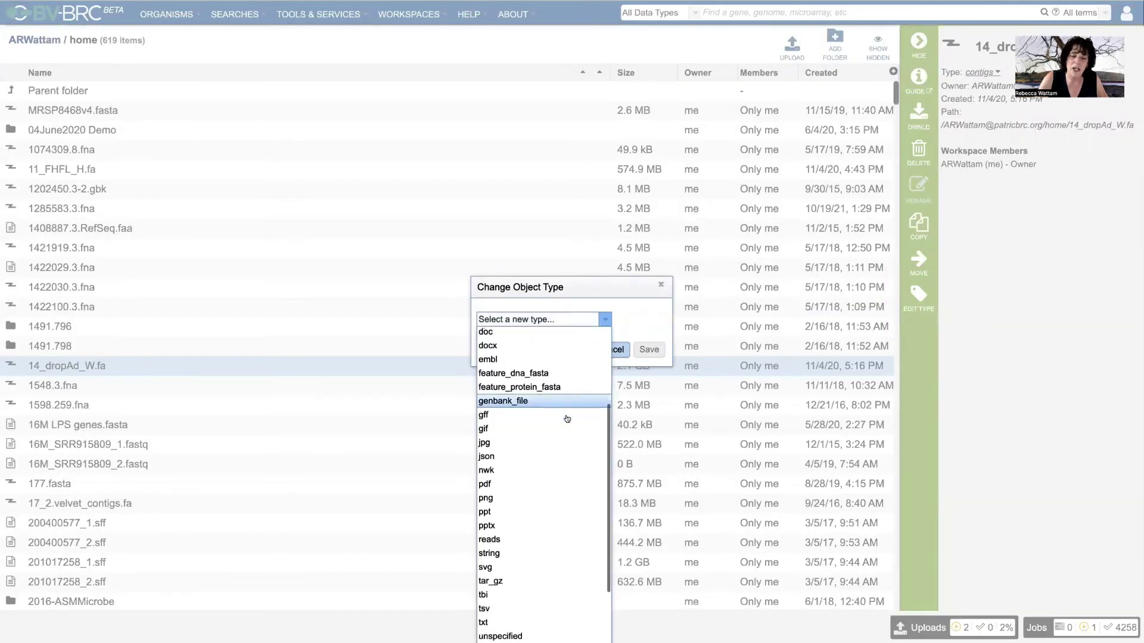
pyautogui.click(518, 531)
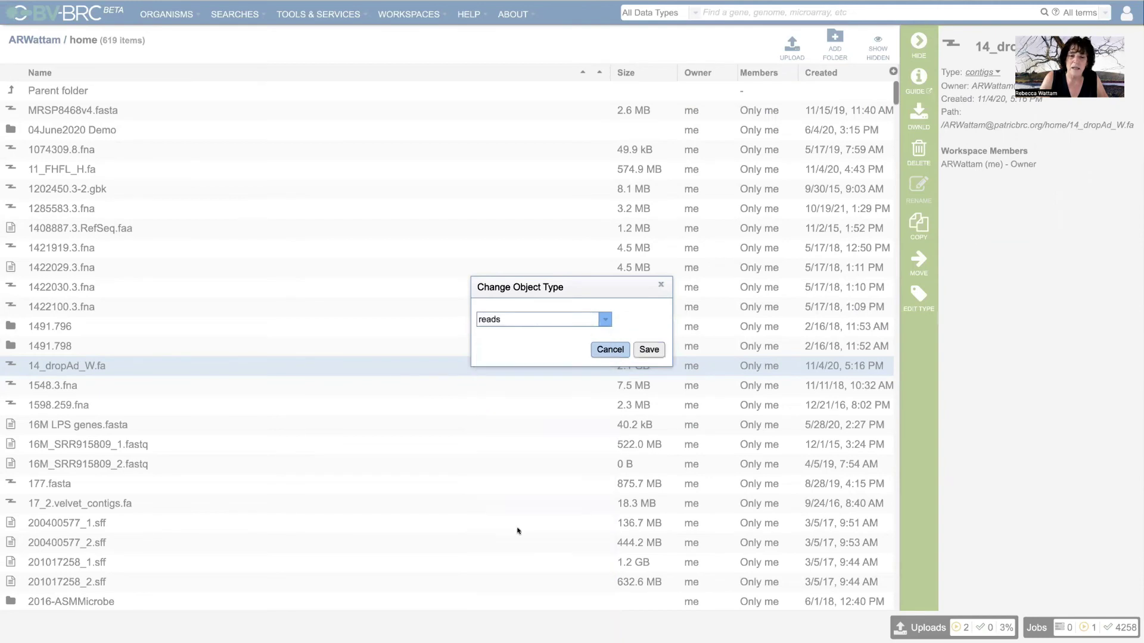
pyautogui.click(649, 350)
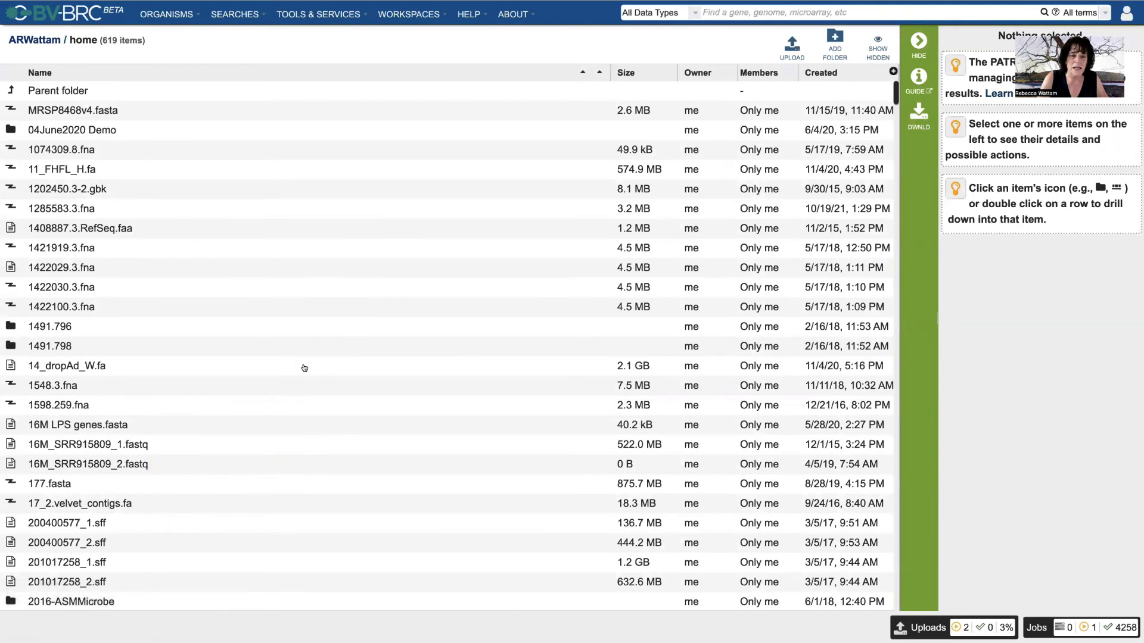
pyautogui.click(212, 374)
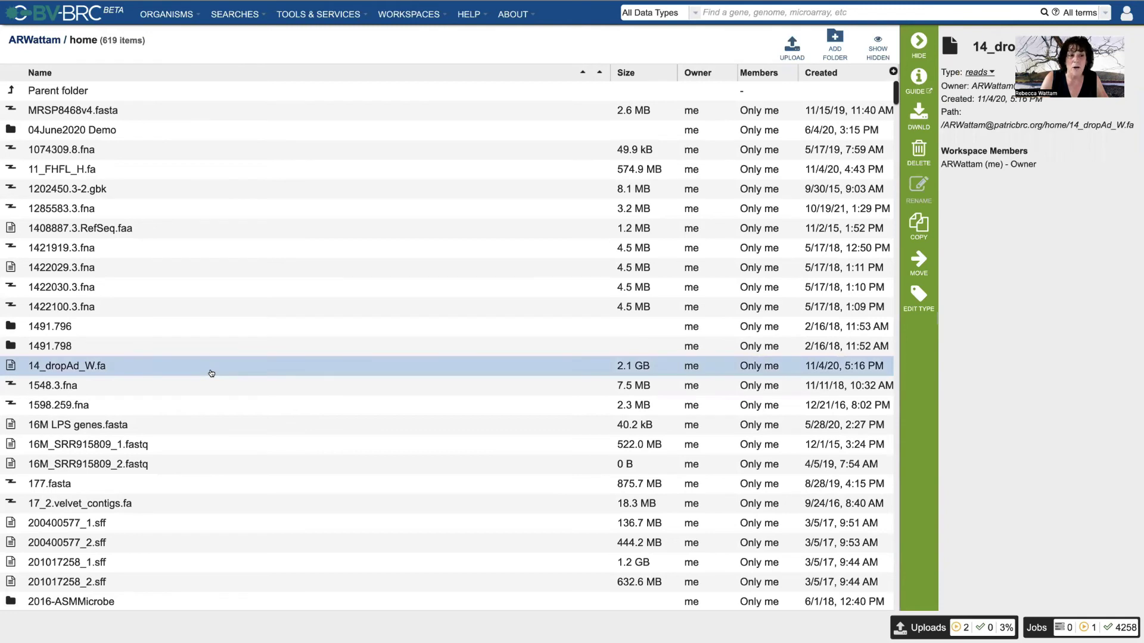
# Change the object type of 14_dropAd_W.fa to contigs, save it, reselect the file to check its type, and view the upload progress
pyautogui.click(990, 74)
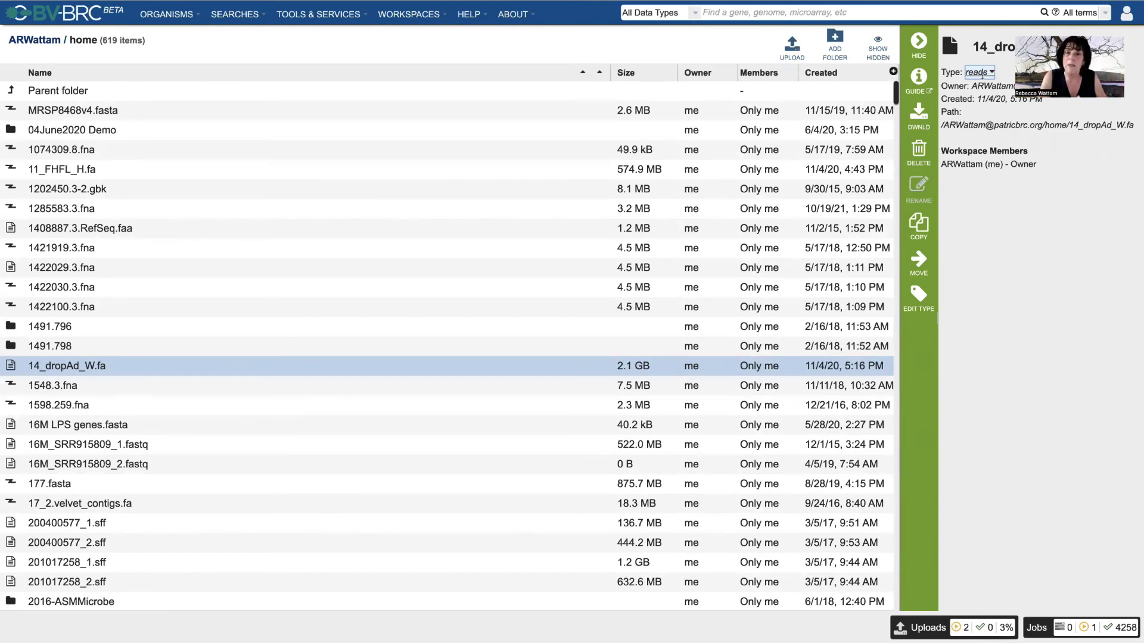
pyautogui.click(925, 293)
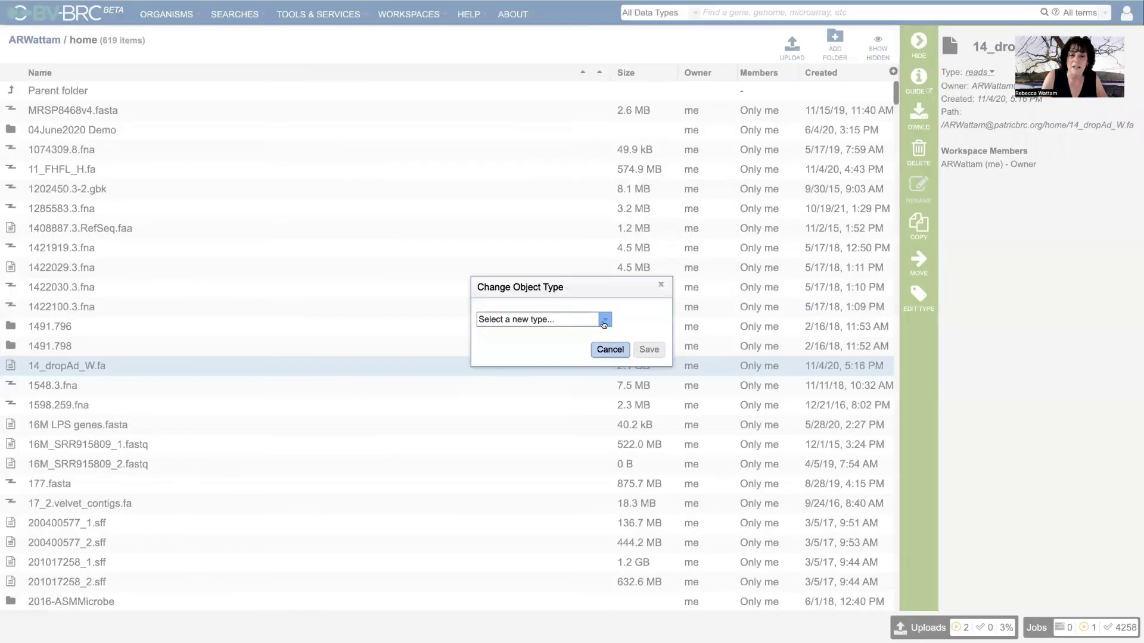
pyautogui.click(603, 322)
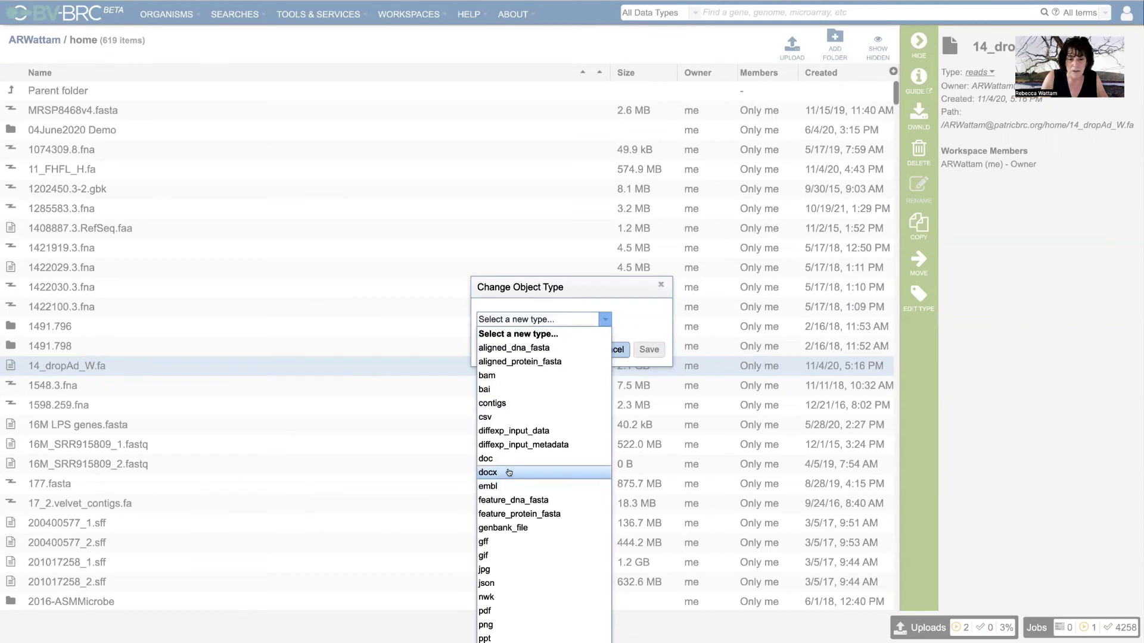
pyautogui.click(510, 403)
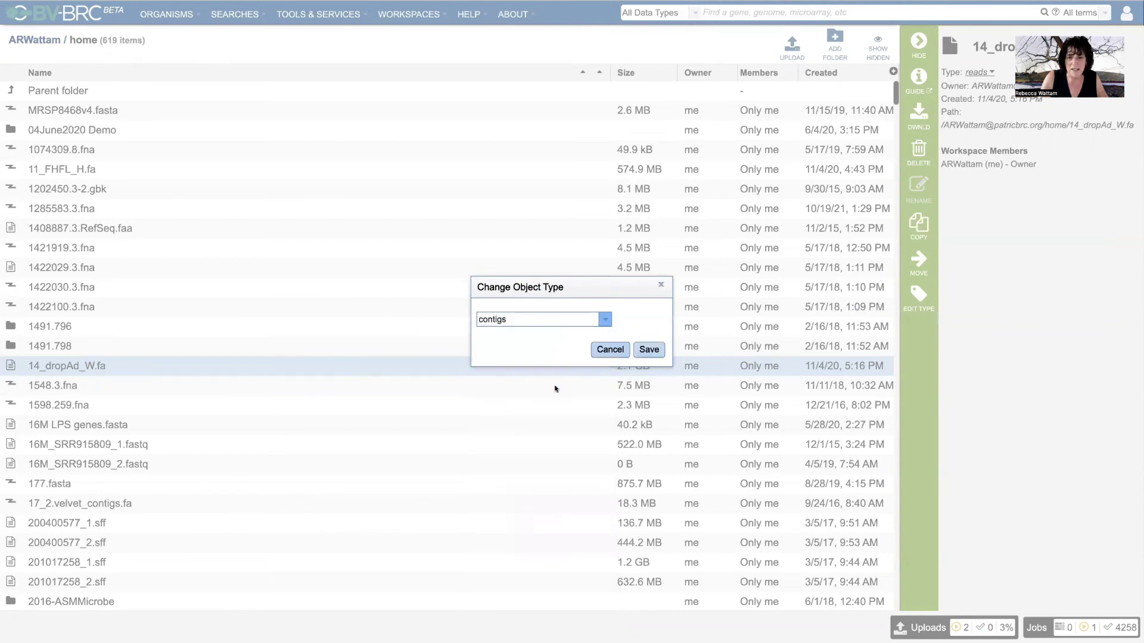
pyautogui.click(647, 350)
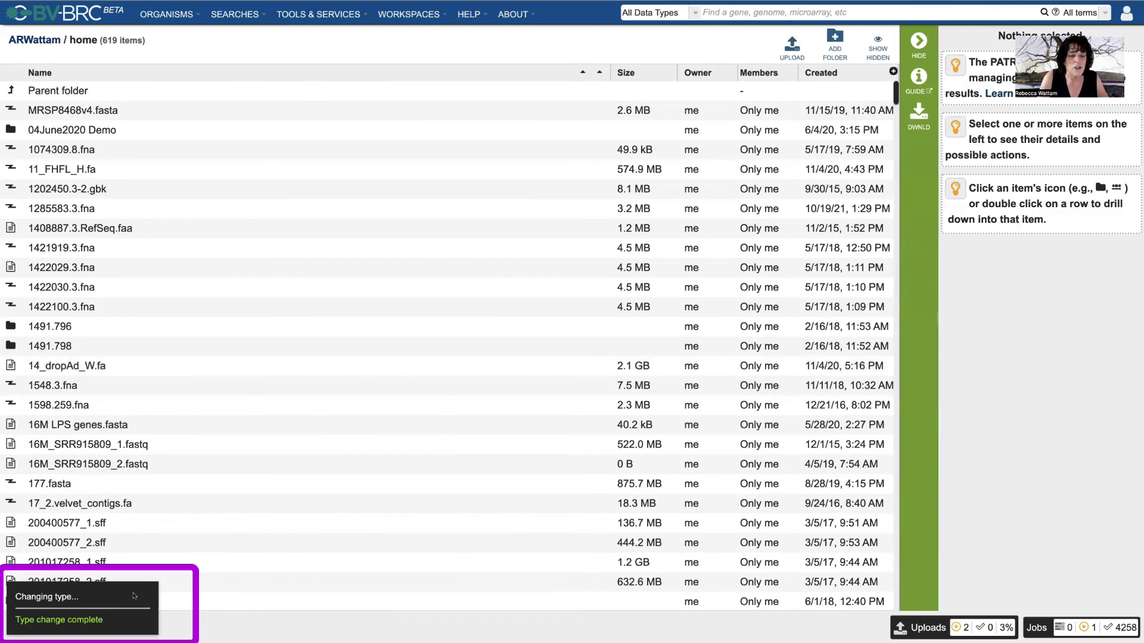
pyautogui.click(183, 366)
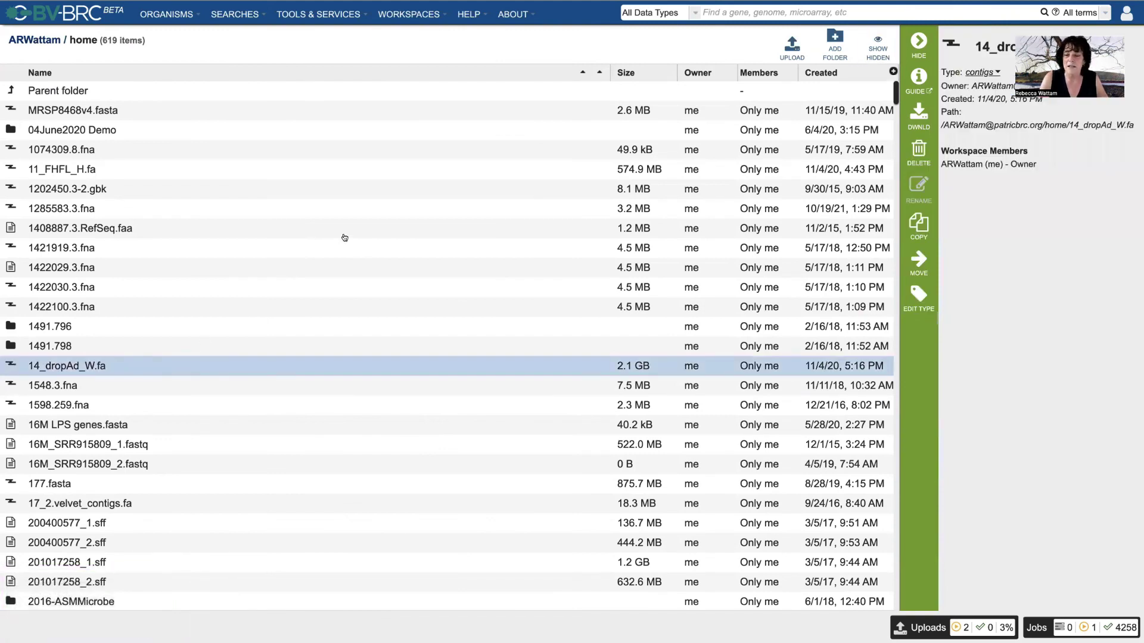
pyautogui.moveTo(925, 629)
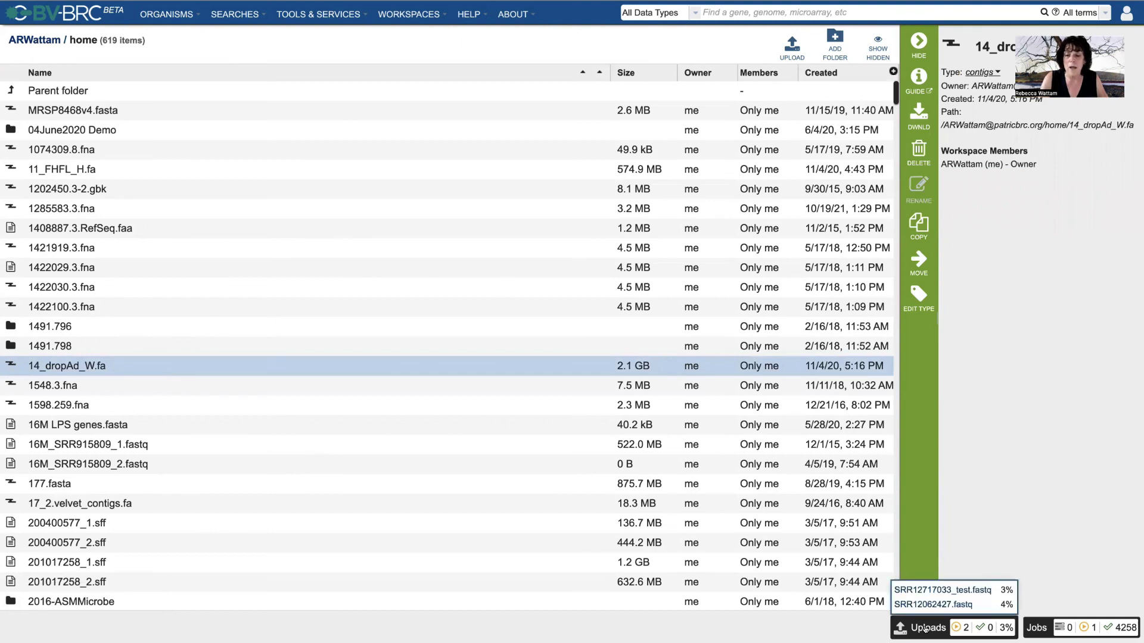